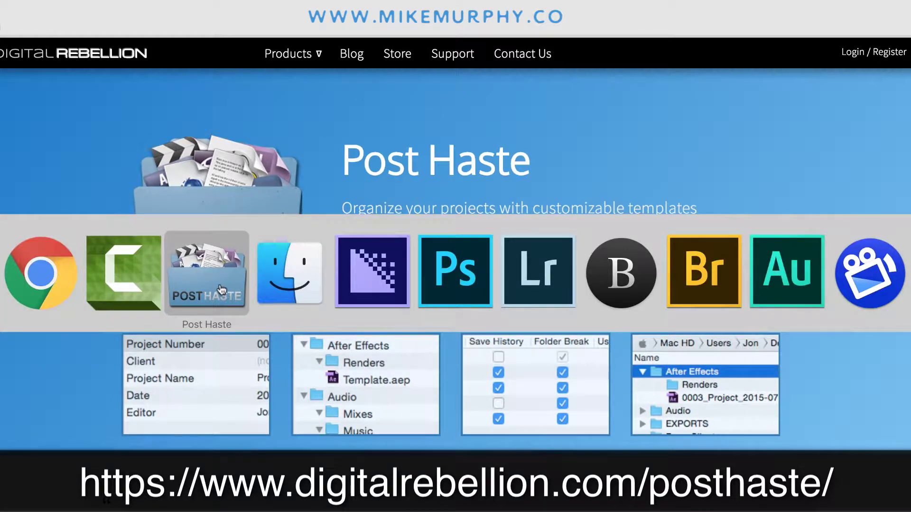
Leave the Post Haste web page and switch to Finder
key(super+Tab)
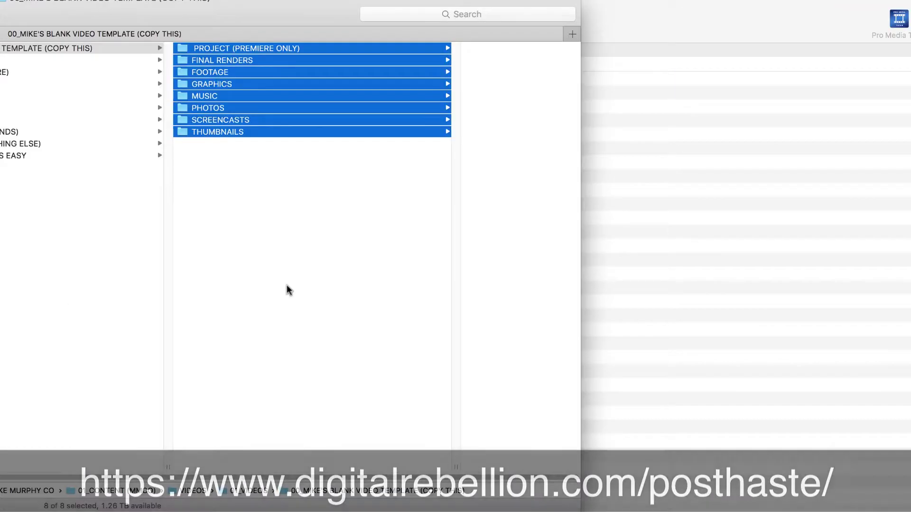
Duplicate the 00_MIKE'S BLANK VIDEO TEMPLATE (COPY THIS) folder
drag(222, 2, 515, 6)
click(366, 202)
click(353, 50)
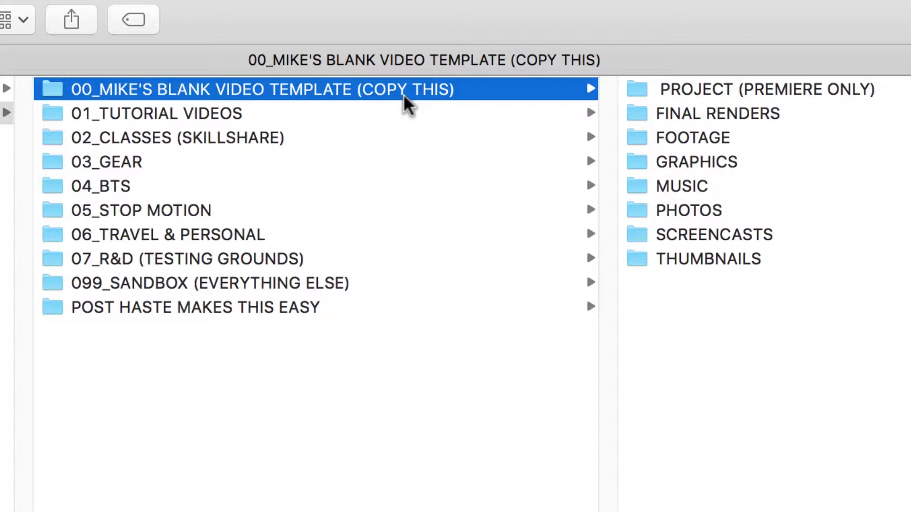
key(super+d)
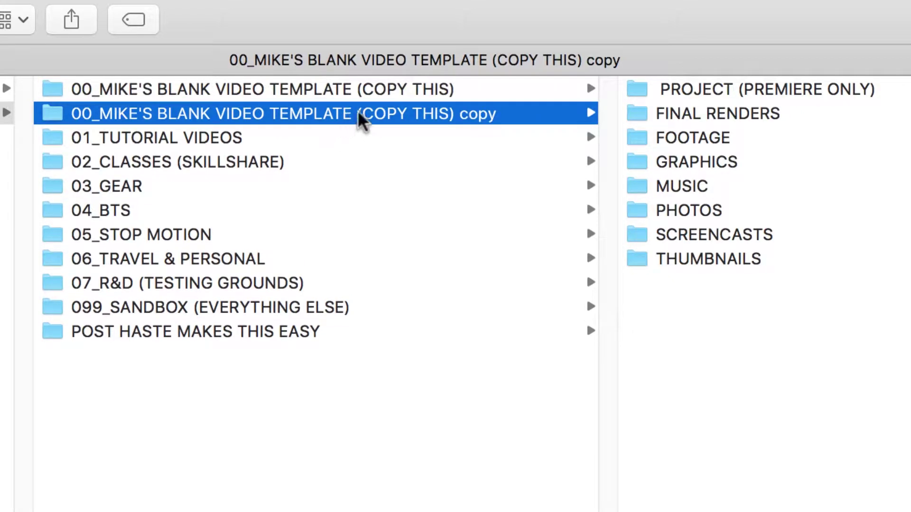
Trash the duplicated template copy, leaving only the original
click(374, 141)
click(378, 118)
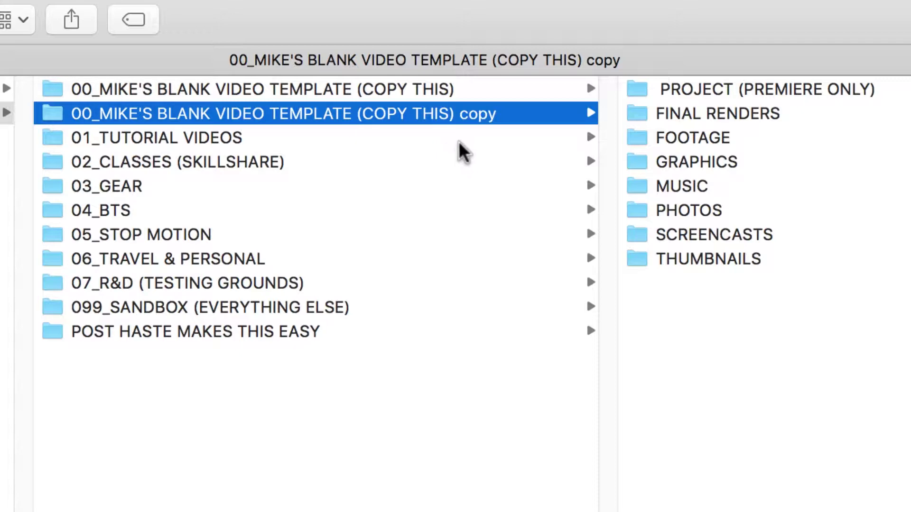
key(super+BackSpace)
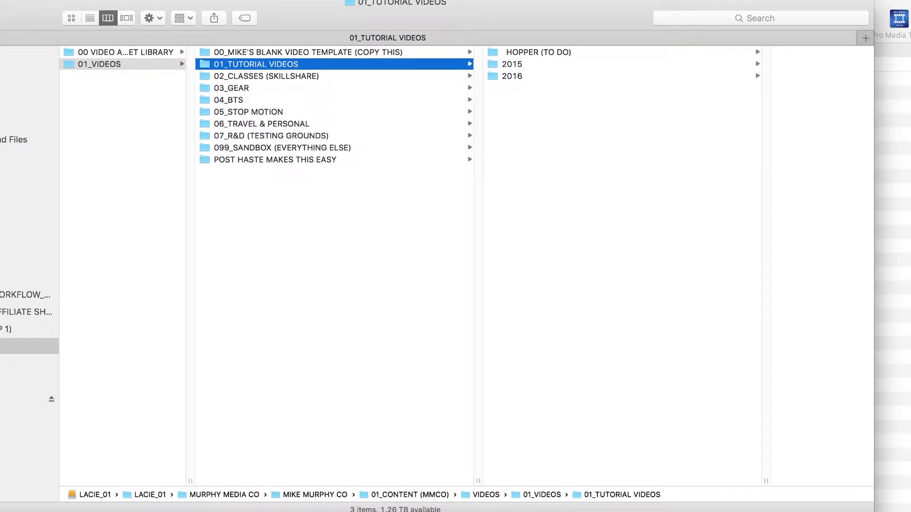
Browse the template's PROJECT, FINAL RENDERS and FOOTAGE subfolders, including AUDIO and VIDEO FILES
click(338, 52)
click(524, 52)
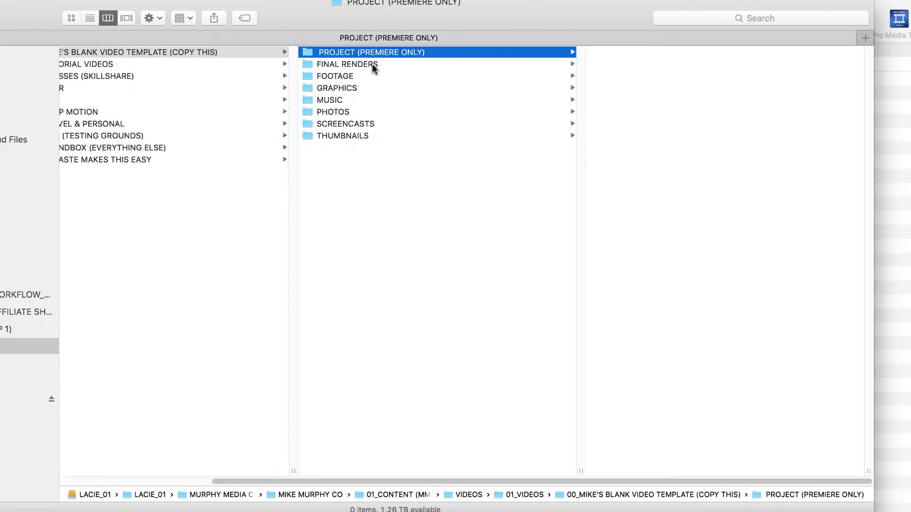
click(372, 64)
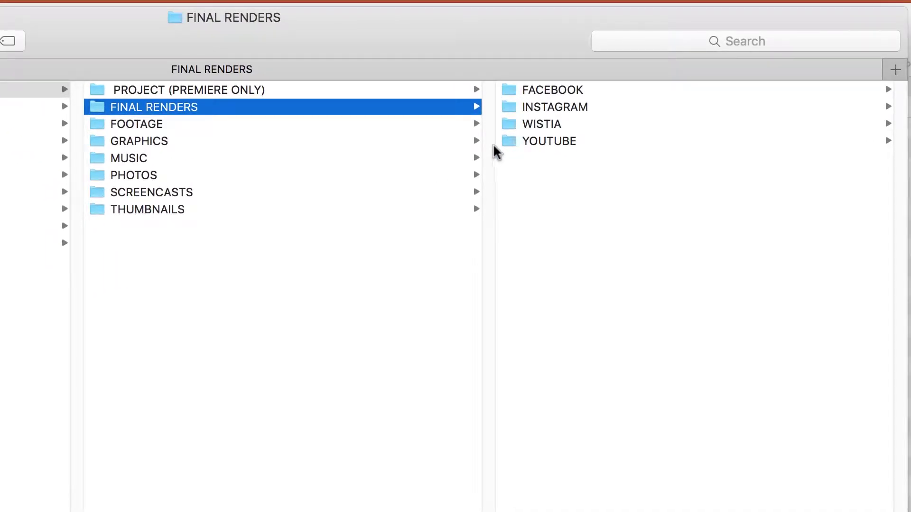
click(132, 122)
click(538, 94)
click(214, 107)
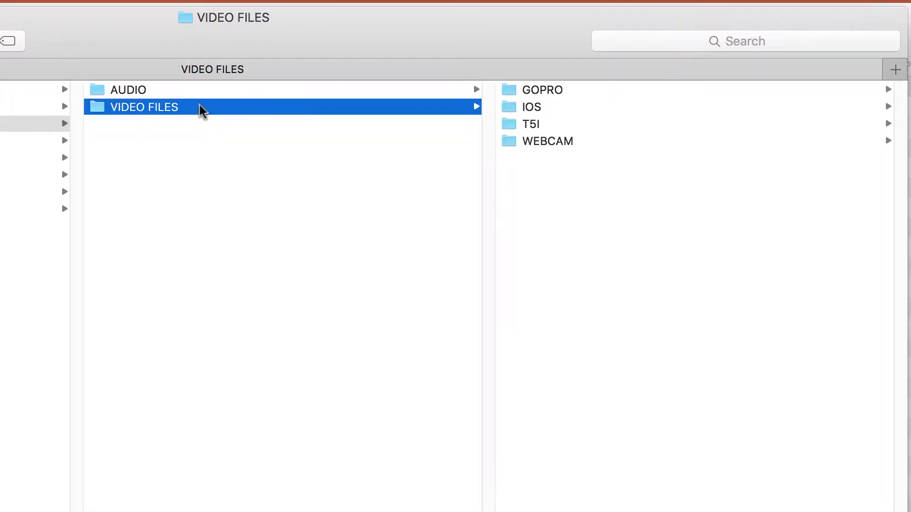
scroll(455, 284, left, 2)
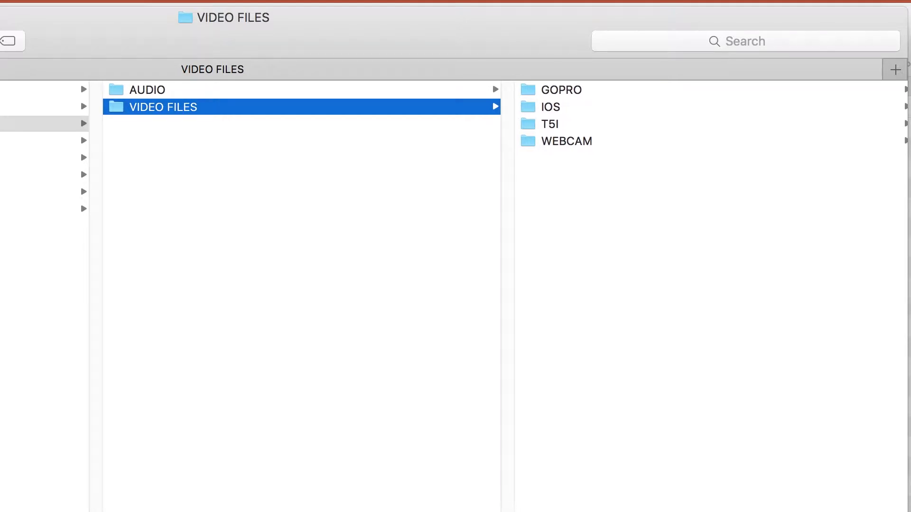
scroll(455, 285, left, 3)
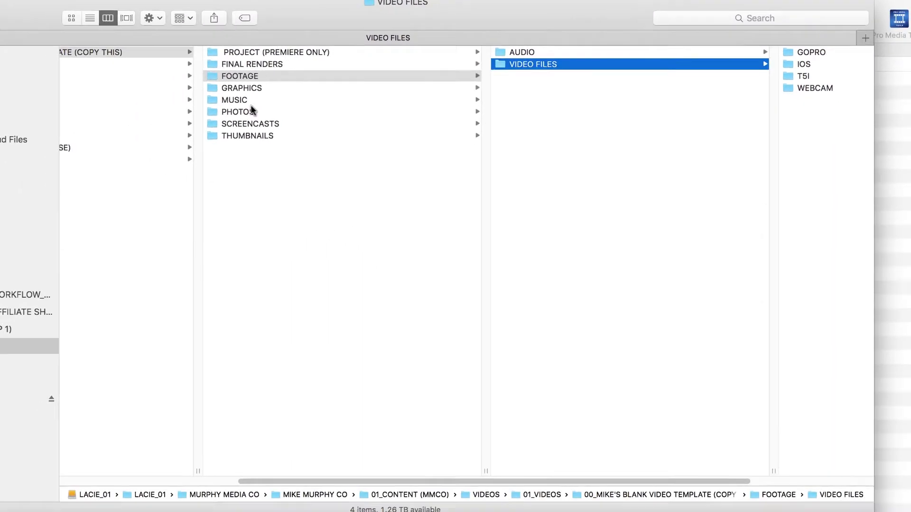
key(Left)
Look through GRAPHICS, MUSIC, PHOTOS, SCREENCASTS and THUMBNAILS, ending on the empty MUSIC folder
click(227, 90)
click(233, 100)
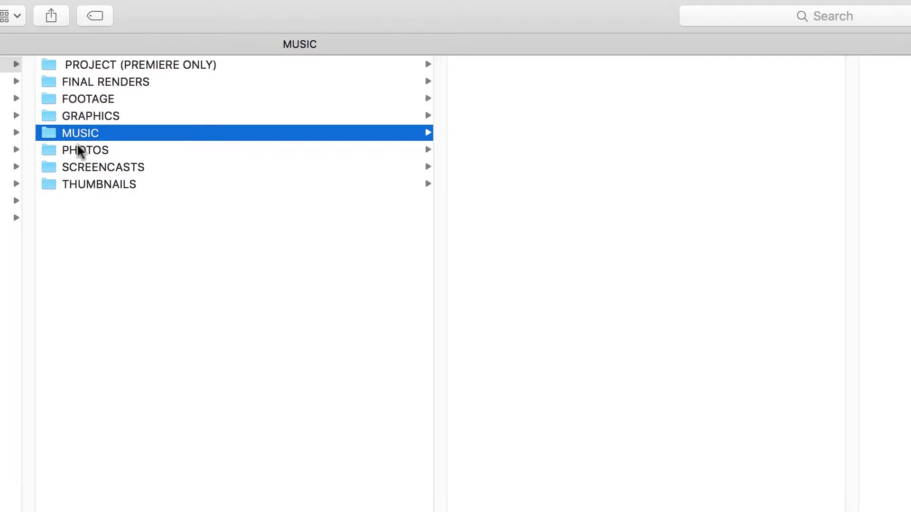
click(82, 149)
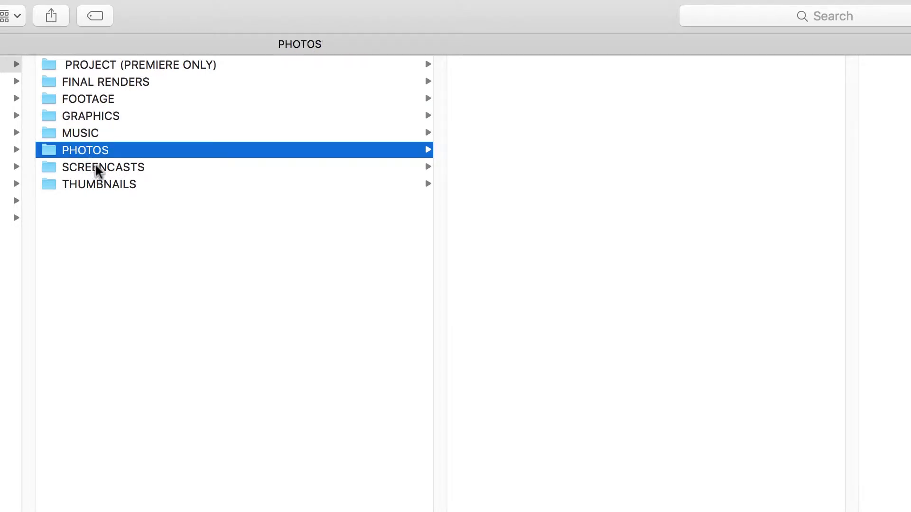
click(100, 166)
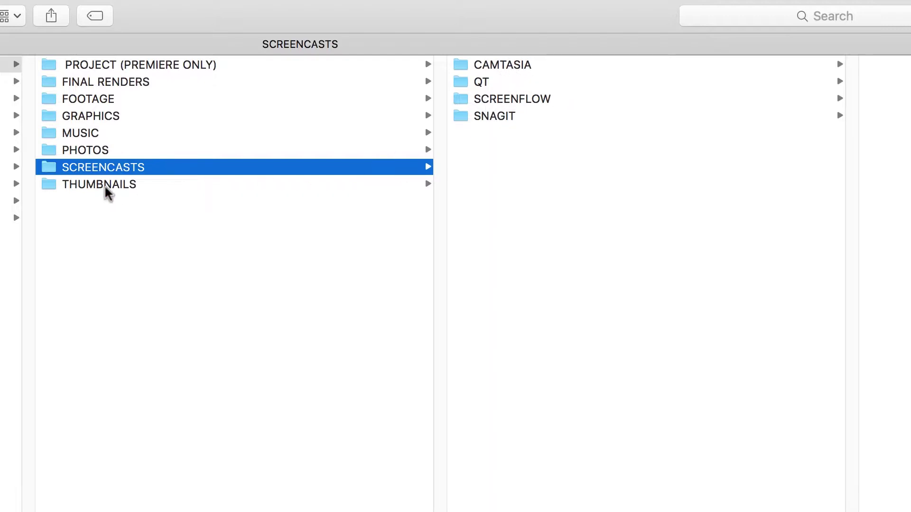
click(118, 188)
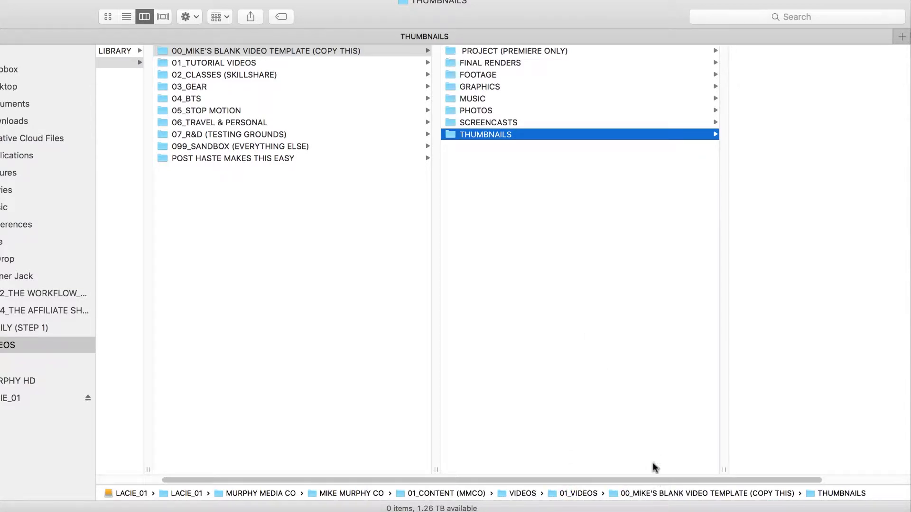
click(483, 87)
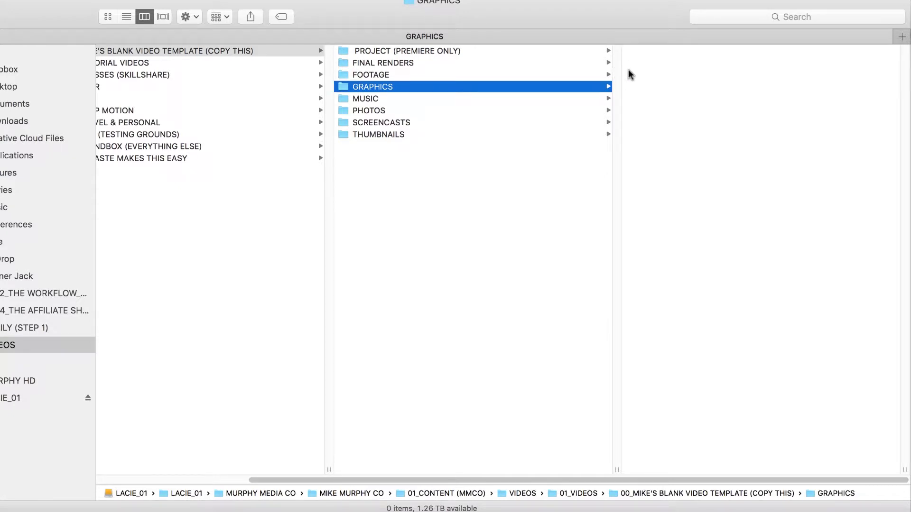
click(371, 97)
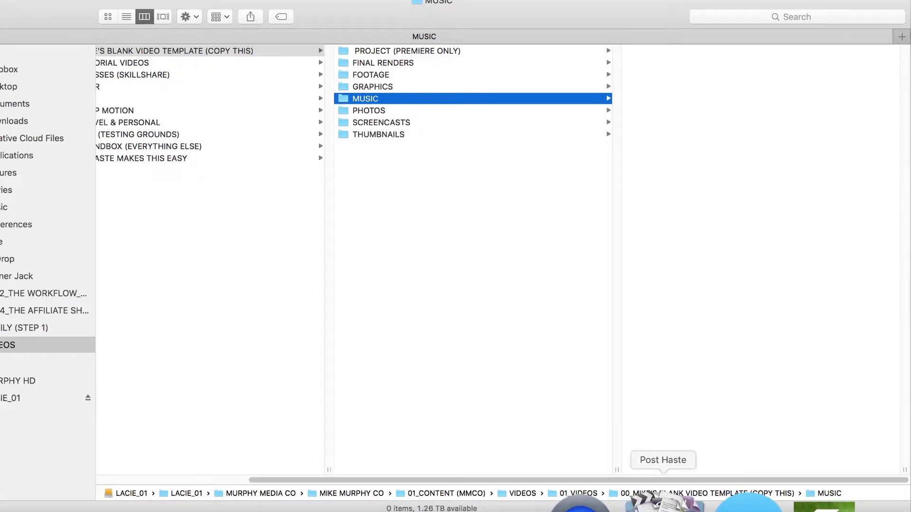
In Post Haste's Templates list, rename Untitled to MIKES VIDEO TEMPLATE
click(657, 502)
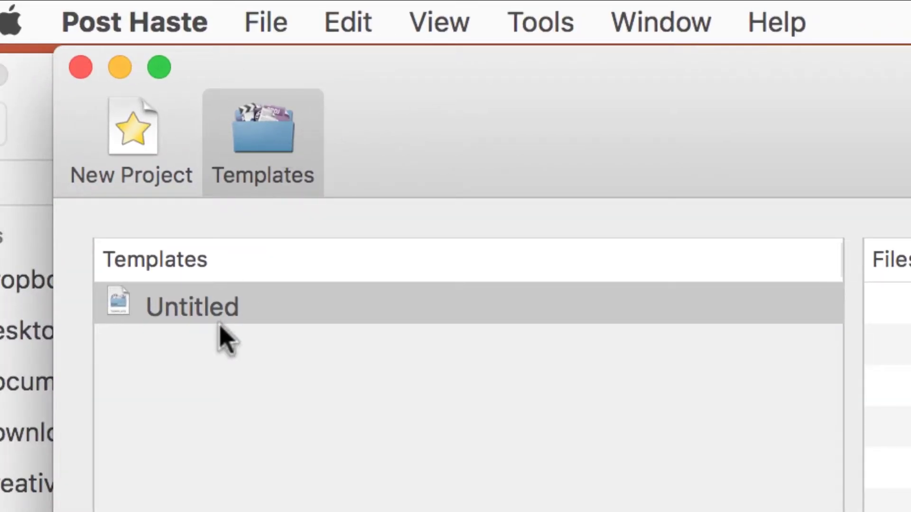
click(206, 307)
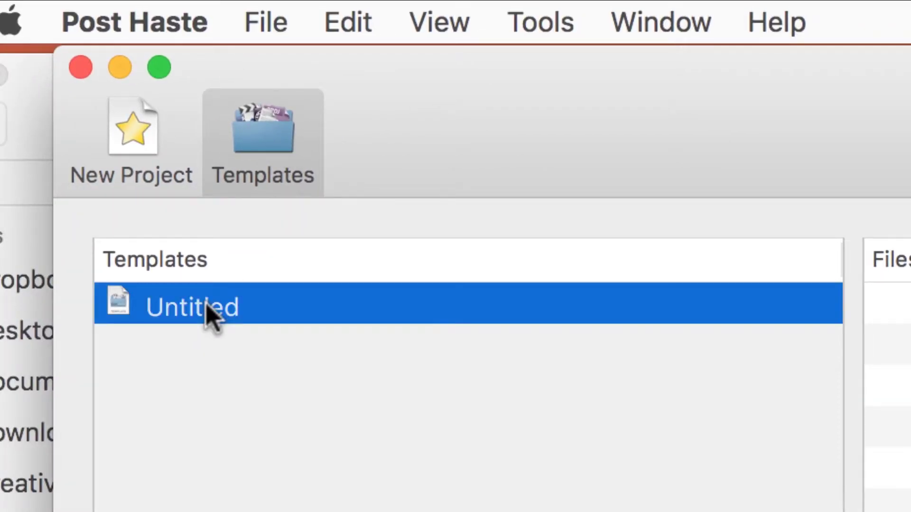
click(227, 313)
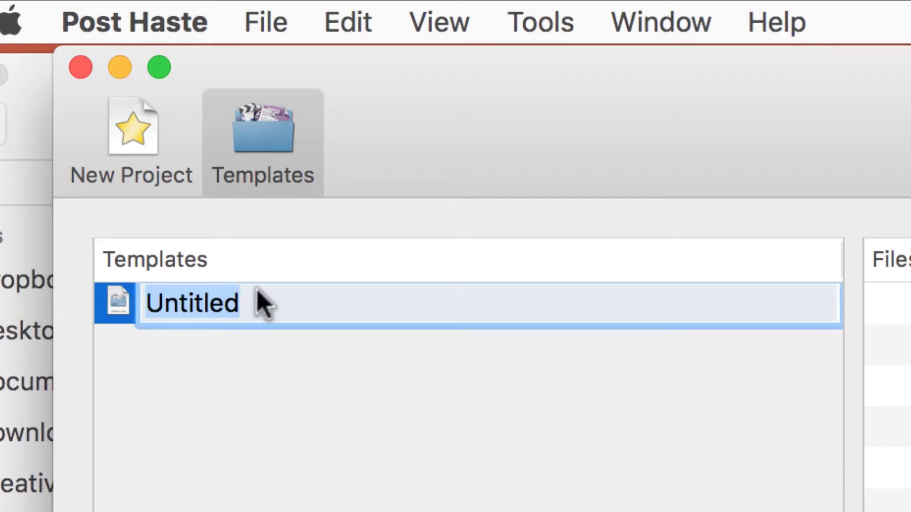
text(MIKE S )
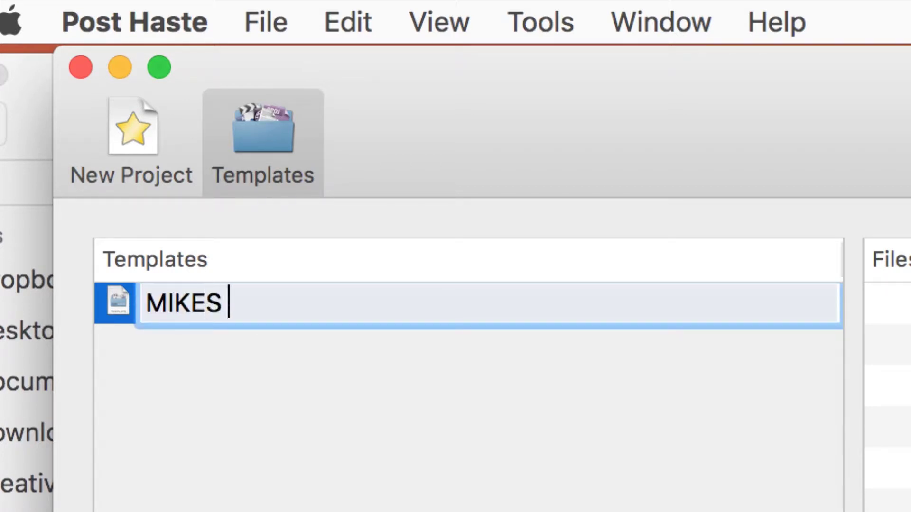
text(VIDEO TEMPLATE)
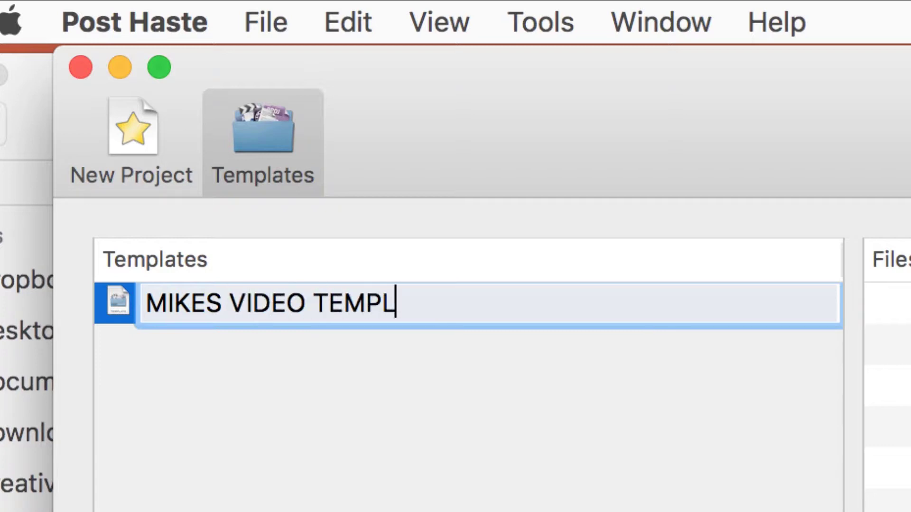
key(Return)
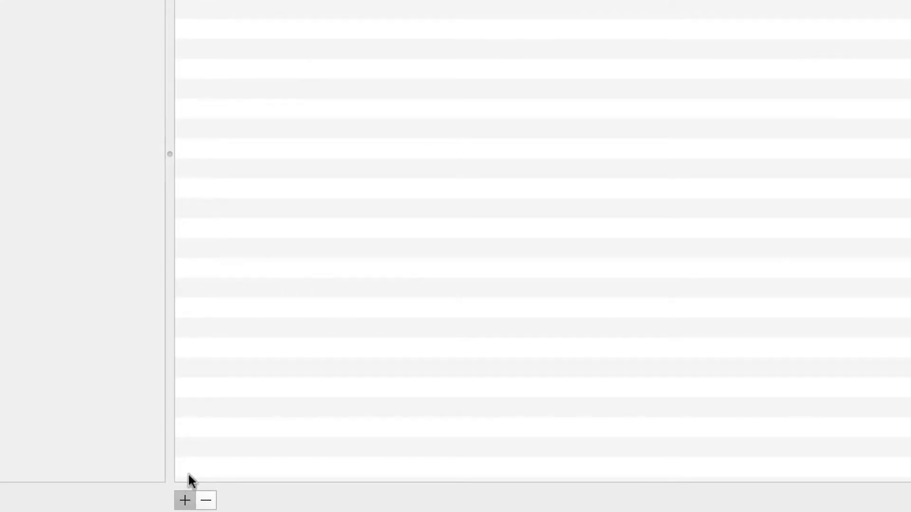
Add two new template folders named PREMIERE and SCRATCH
click(185, 500)
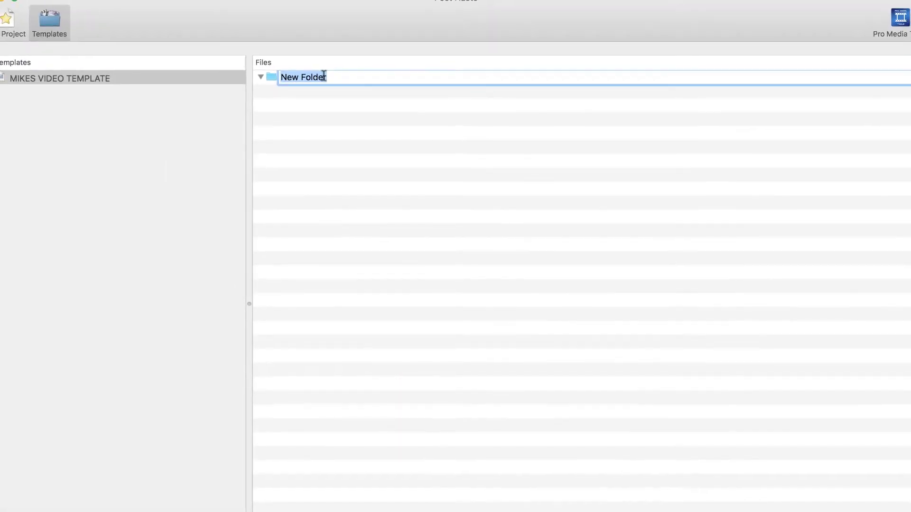
text(PREMIERE)
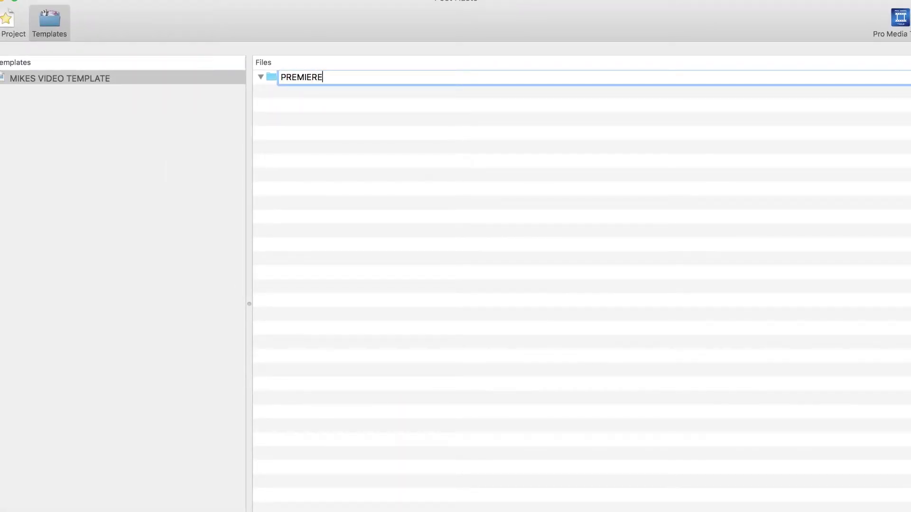
key(Return)
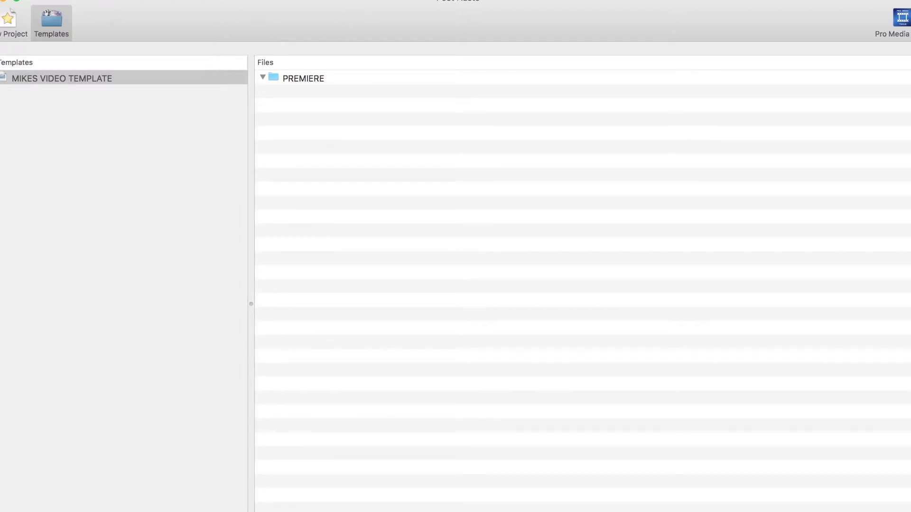
right_click(295, 58)
click(336, 31)
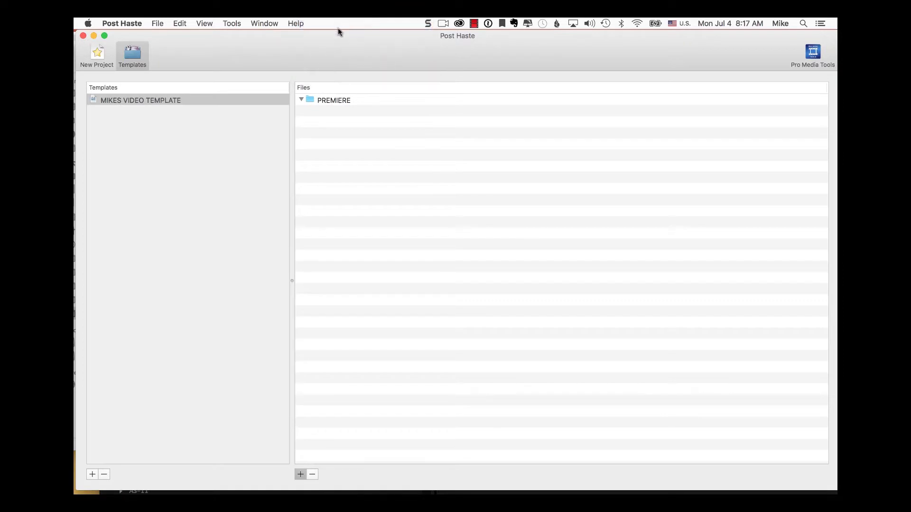
text(MU)
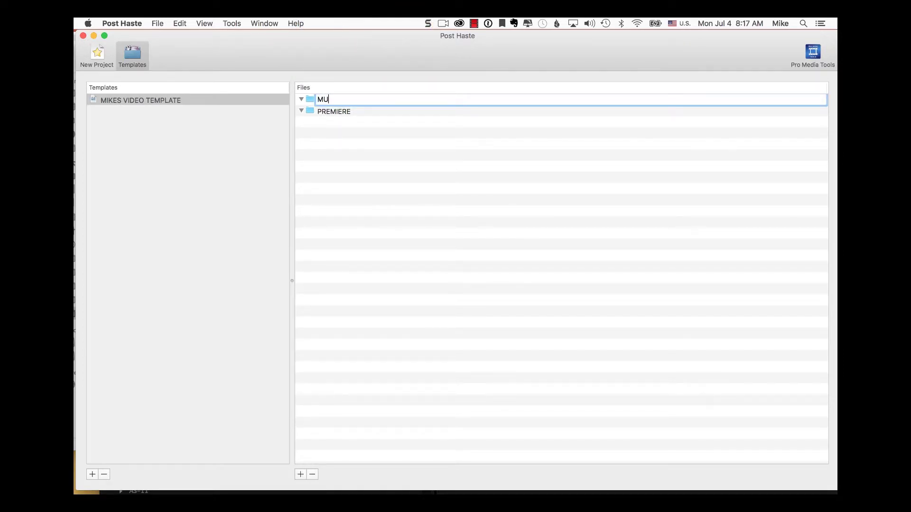
text(SI)
key(BackSpace)
key(BackSpace)
key(BackSpace)
key(BackSpace)
text(SCRATCH)
key(Return)
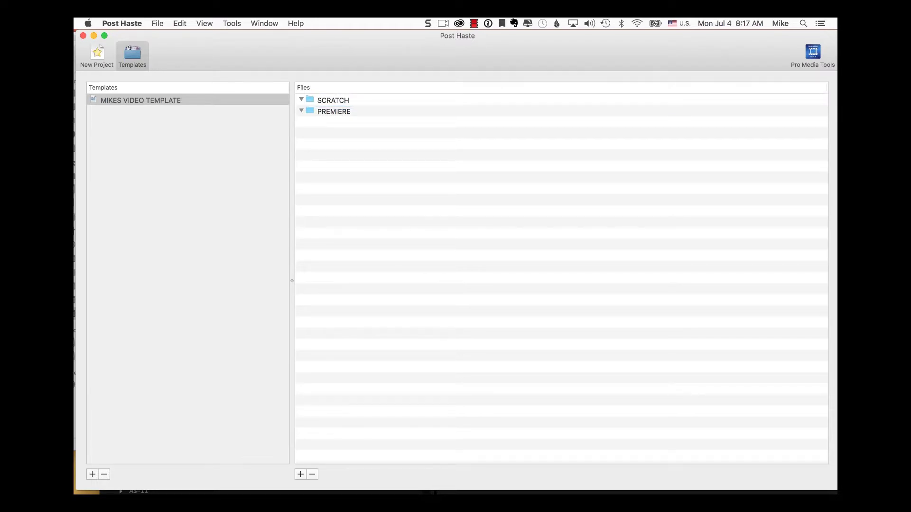
Nest the SCRATCH folder inside PREMIERE
drag(325, 101, 332, 120)
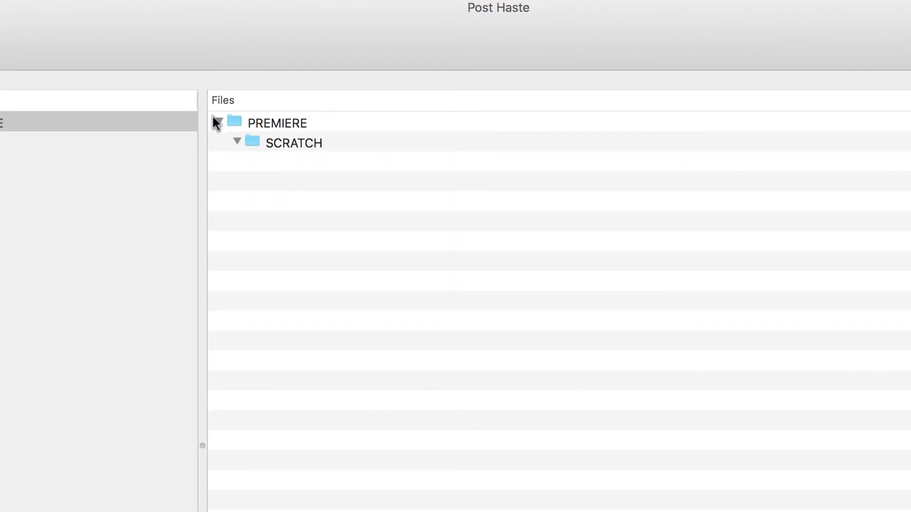
click(218, 123)
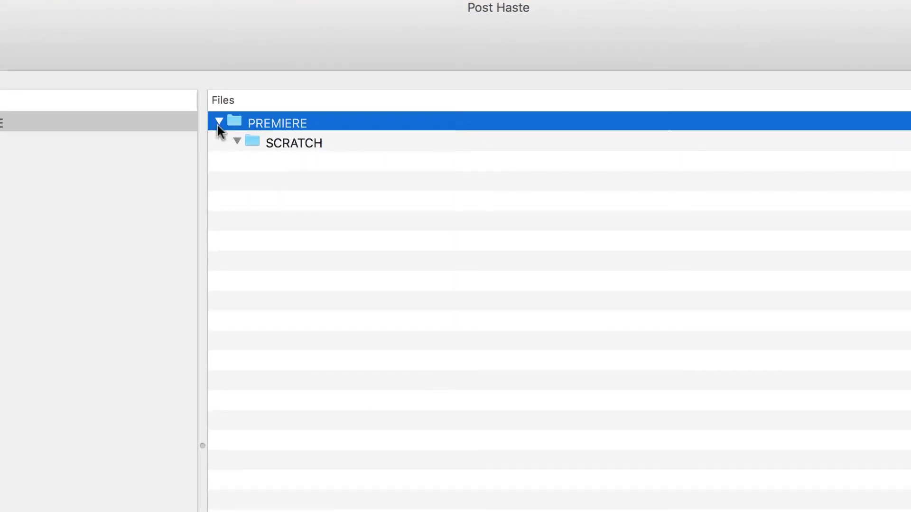
click(219, 123)
click(219, 122)
click(270, 146)
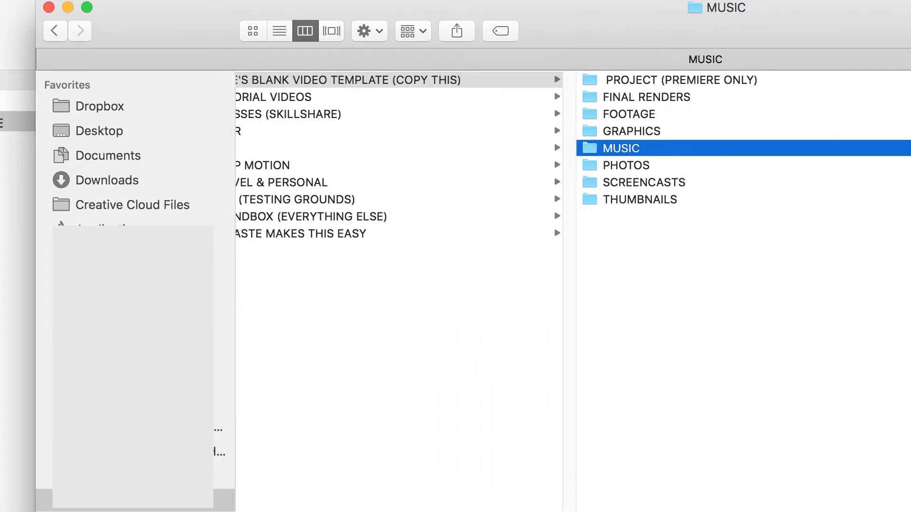
Drag the Desktop screenshot PNG from Finder into the SCRATCH folder
click(103, 134)
click(306, 131)
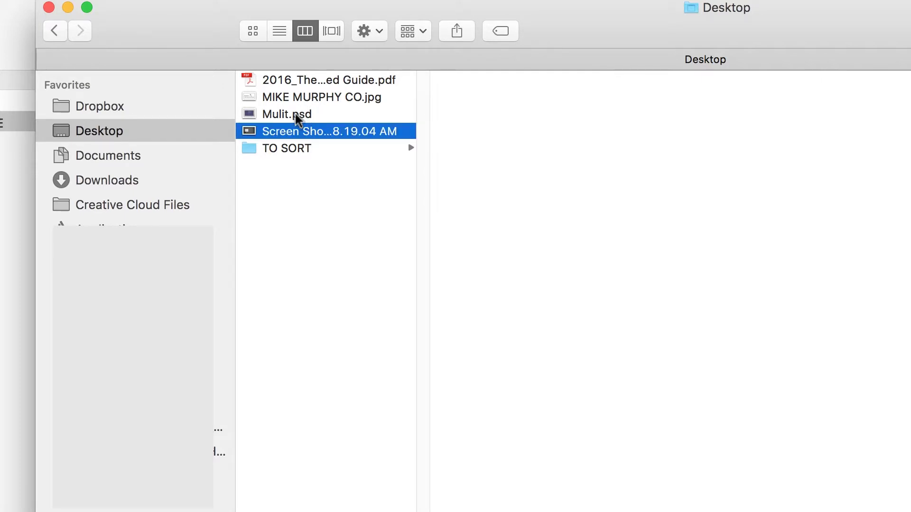
drag(593, 35, 910, 34)
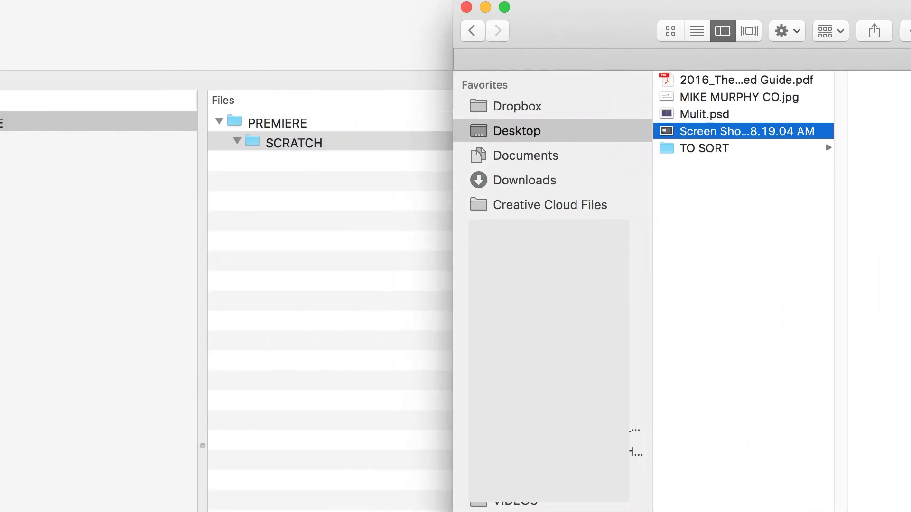
drag(721, 135, 284, 145)
Delete the PREMIERE folder along with its SCRATCH subfolder and screenshot, confirming Remove
click(267, 180)
click(356, 148)
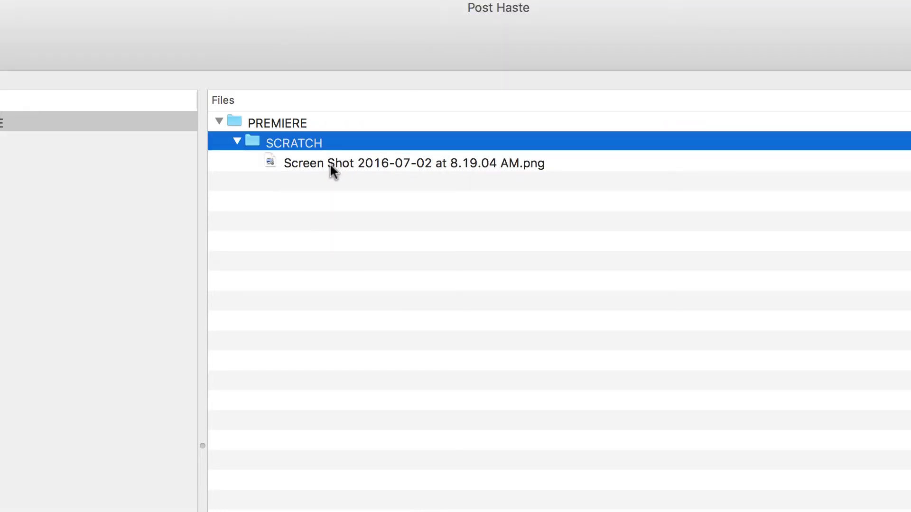
click(292, 166)
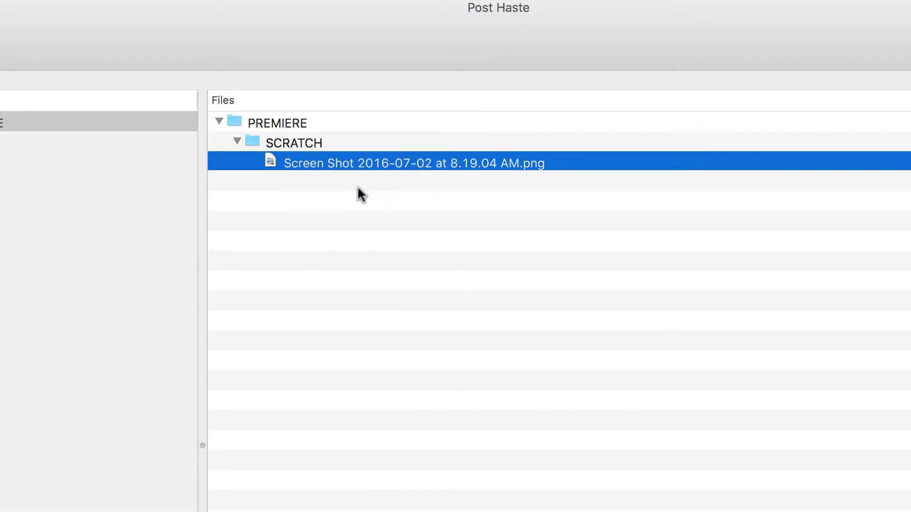
click(288, 122)
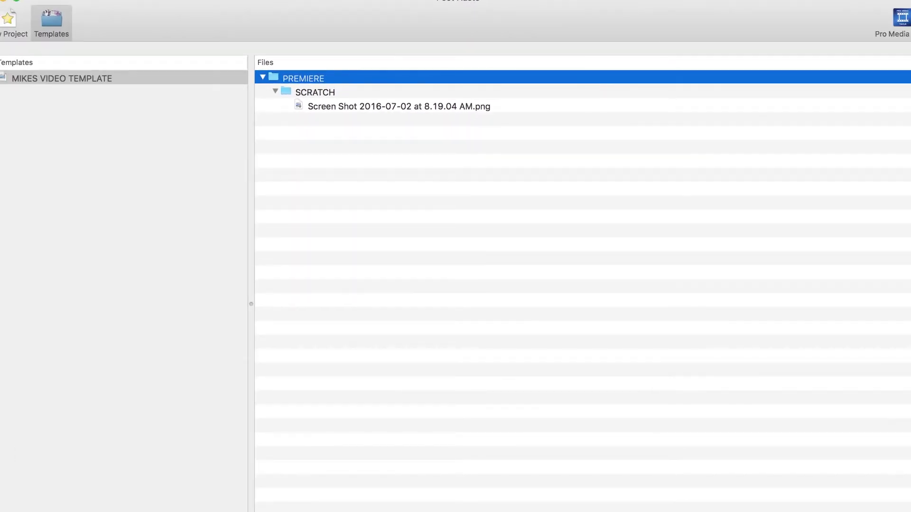
key(BackSpace)
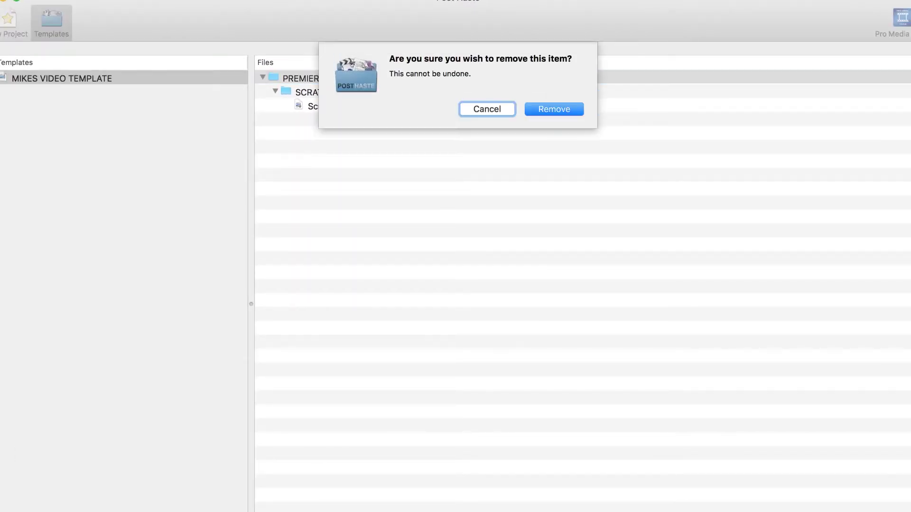
click(543, 115)
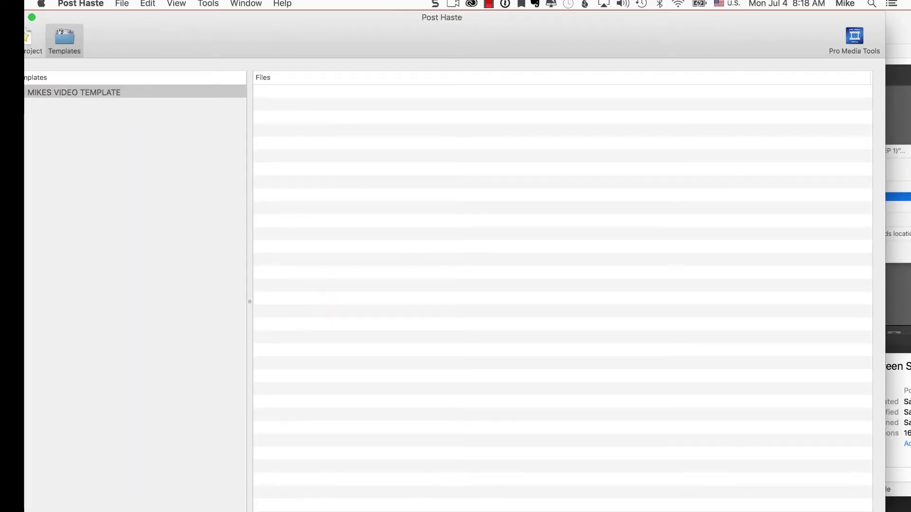
Import the blank video template's folder structure into MIKES VIDEO TEMPLATE
right_click(248, 81)
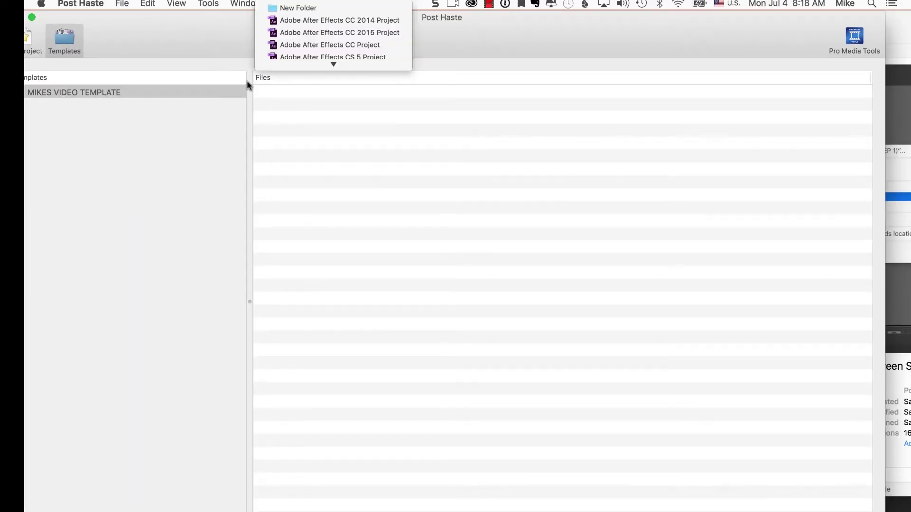
click(328, 63)
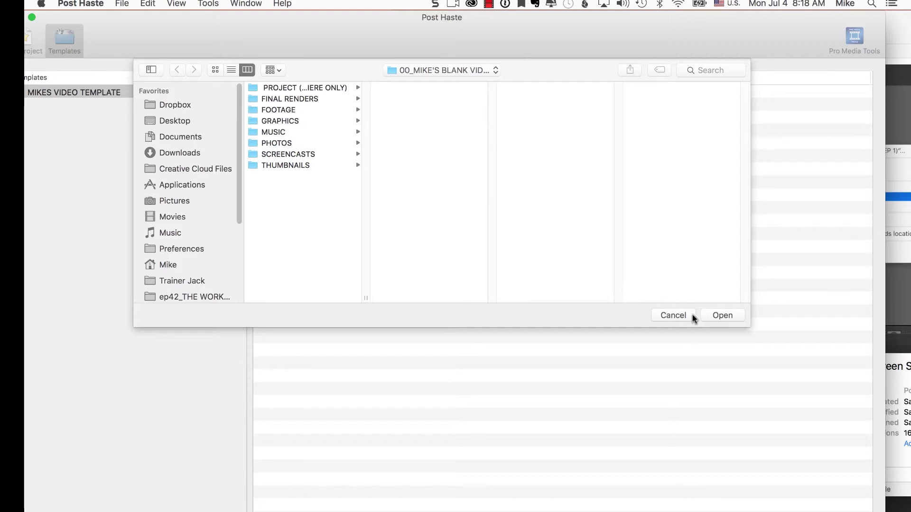
click(721, 314)
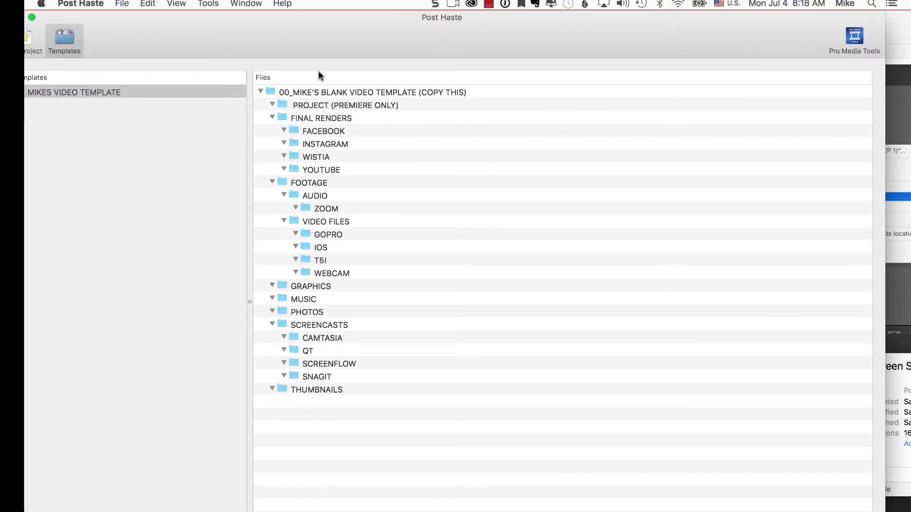
Collapse the imported tree and delete its root folder
click(259, 92)
click(280, 95)
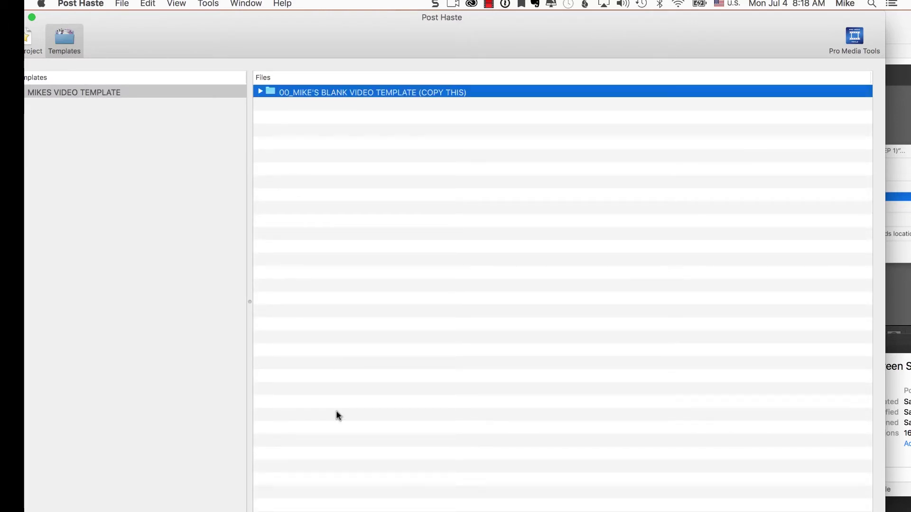
key(BackSpace)
Confirm the removal and open the blank template folder under VIDEOS > 01_VIDEOS in Finder
click(531, 121)
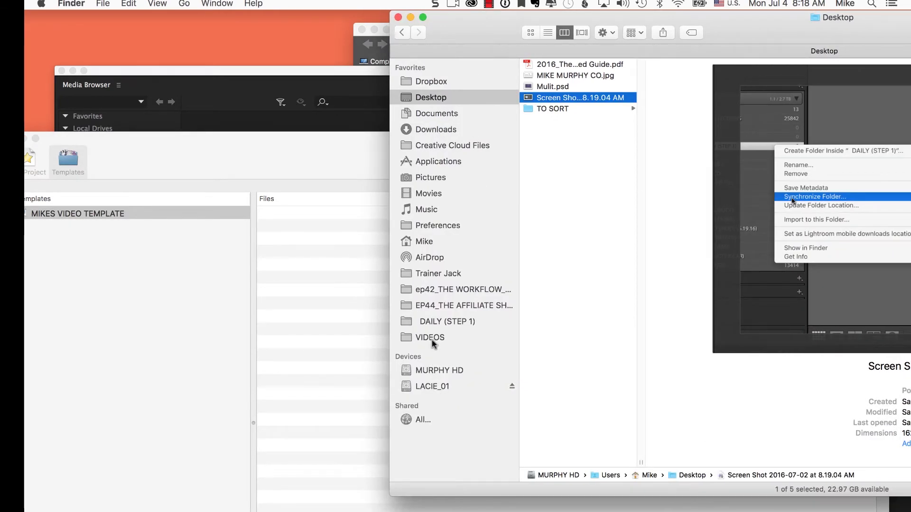
click(431, 340)
click(565, 76)
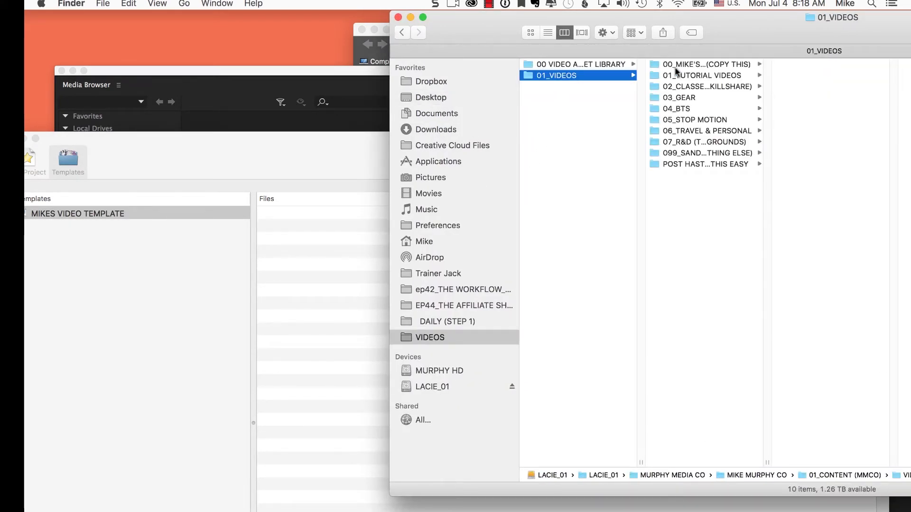
click(707, 64)
Drag the eight subfolders, PROJECT (PREMIERE ONLY) through THUMBNAILS, into the template's Files list
drag(828, 146, 828, 68)
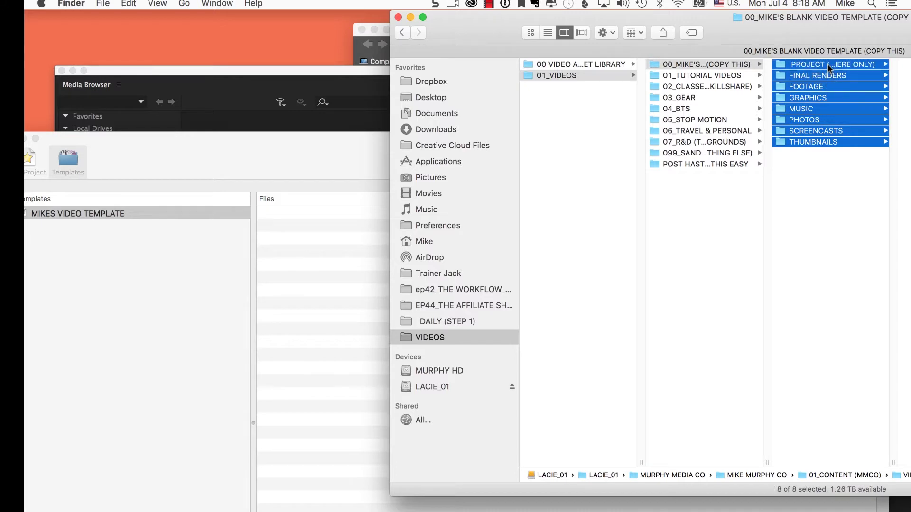
drag(888, 30, 802, 52)
drag(861, 109, 339, 299)
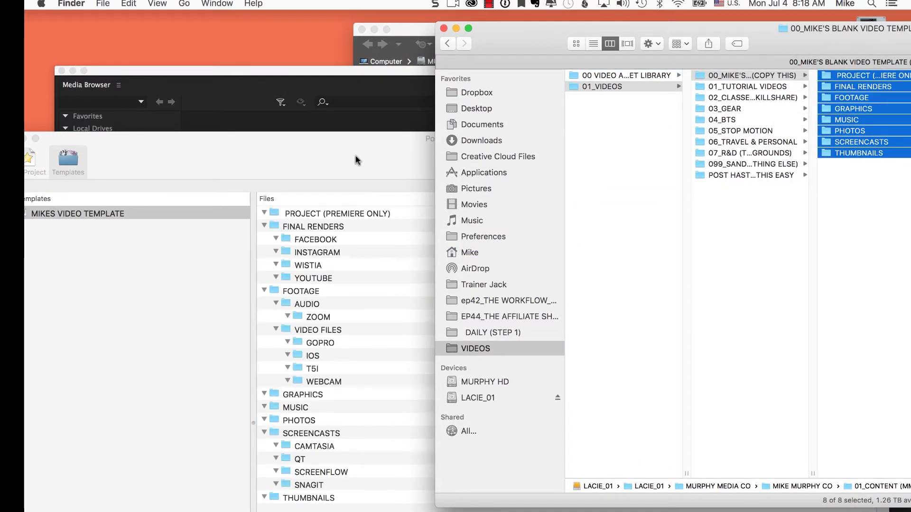
drag(356, 162, 374, 4)
Collapse the FINAL RENDERS, FOOTAGE and SCREENCASTS folders in the template
click(285, 105)
click(285, 118)
click(286, 156)
click(285, 169)
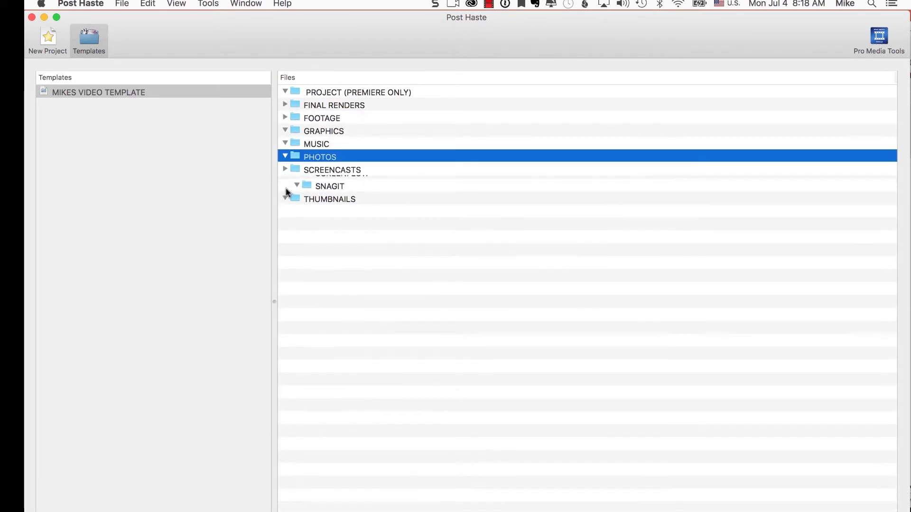
mouse_move(295, 21)
mouse_down()
mouse_move(356, 20)
mouse_move(293, 31)
mouse_up()
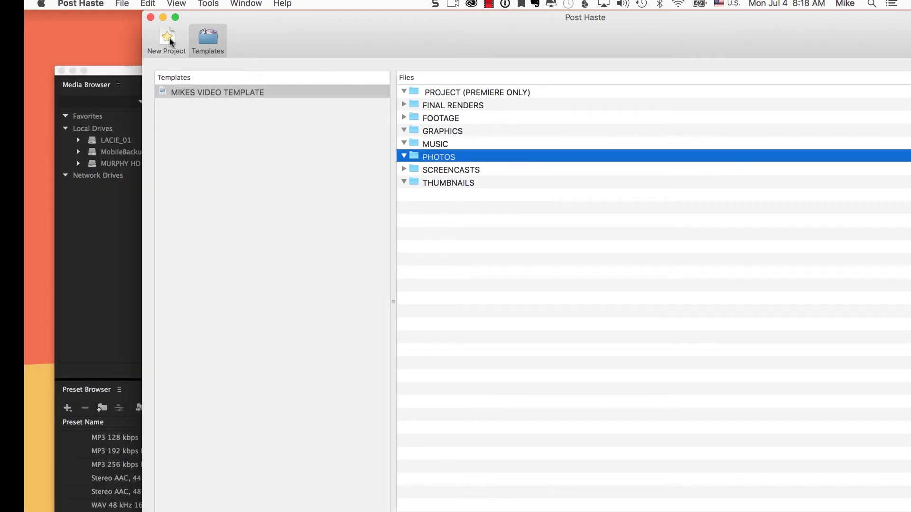
Start a new project using MIKES VIDEO TEMPLATE
click(169, 40)
click(303, 77)
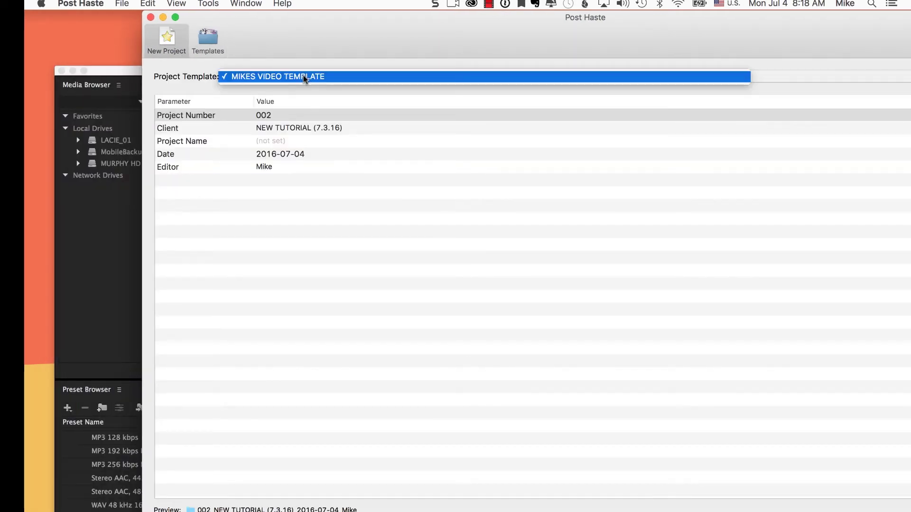
click(303, 77)
drag(296, 30, 258, 29)
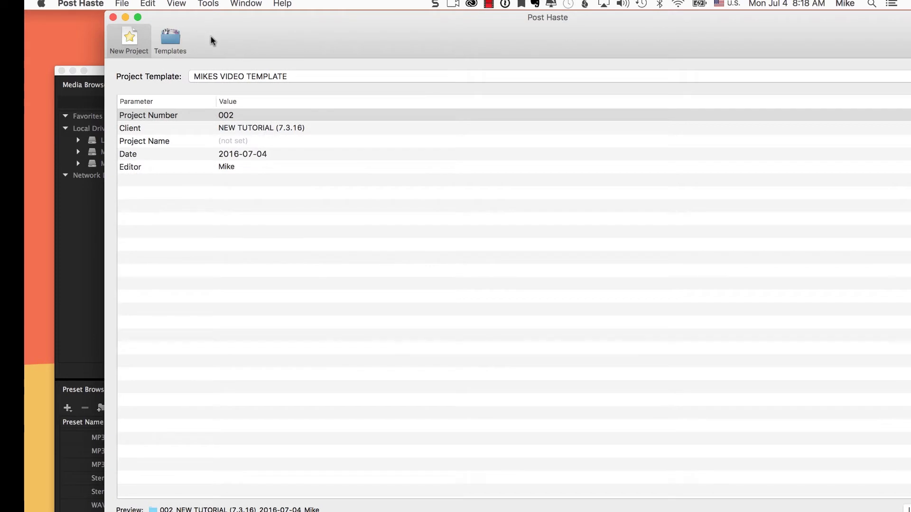
Set Project Number to 001 and Client to MIKES NEW TUTORIAL
click(231, 115)
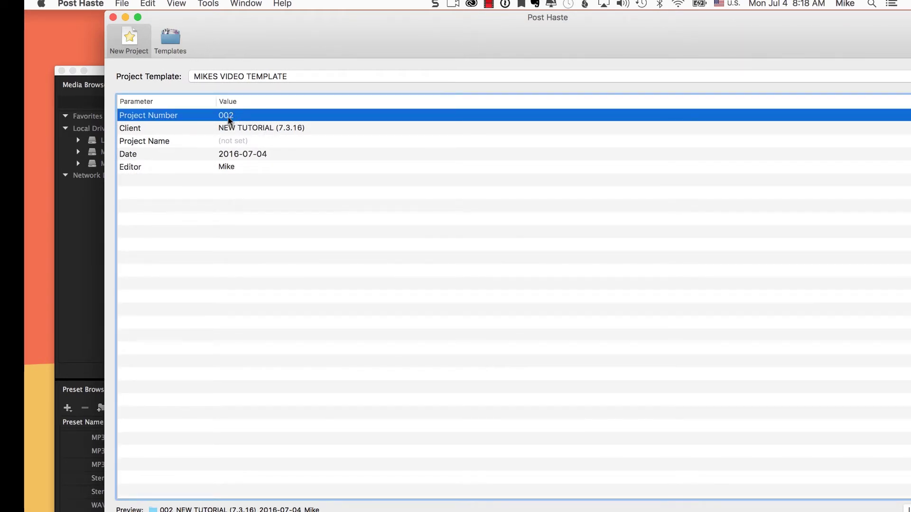
click(236, 116)
text(00)
key(Tab)
key(Tab)
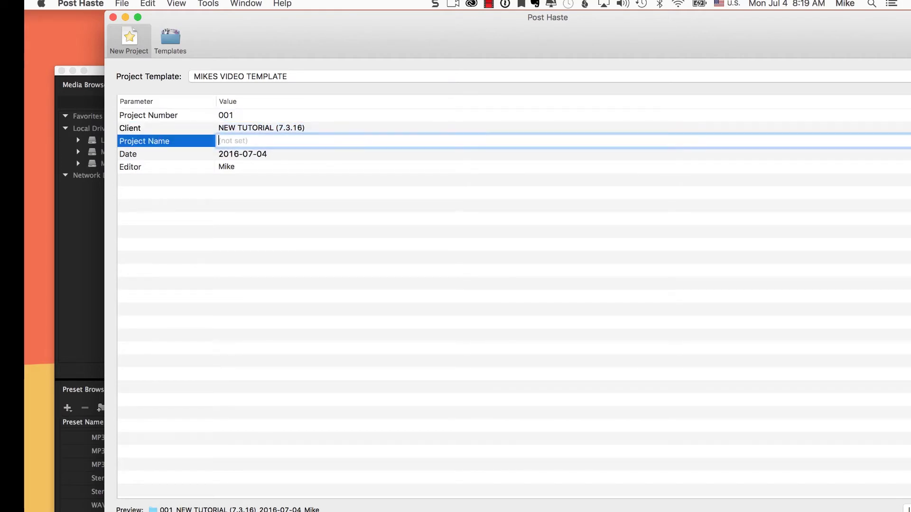
key(shift+Tab)
text(MIKES VIDEO PROJECT TEMPLATE)
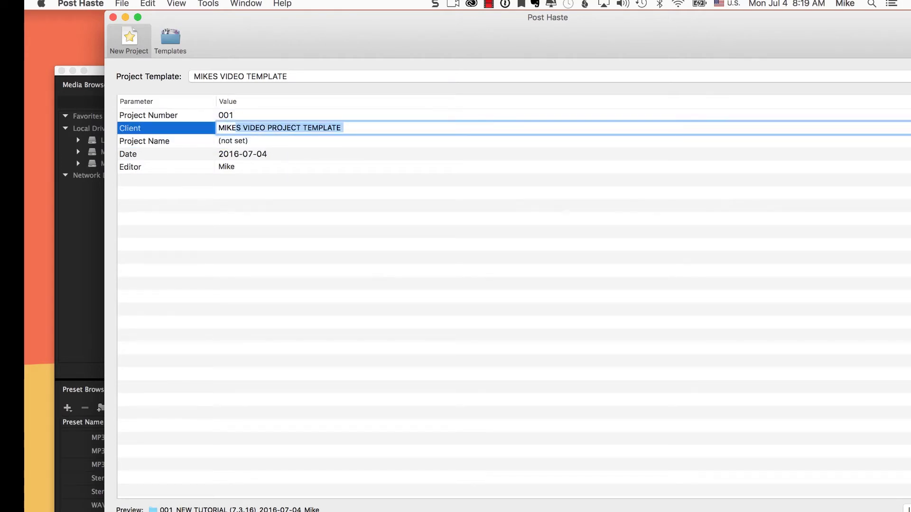
text(N)
key(BackSpace)
key(BackSpace)
key(BackSpace)
text(EW TUTO)
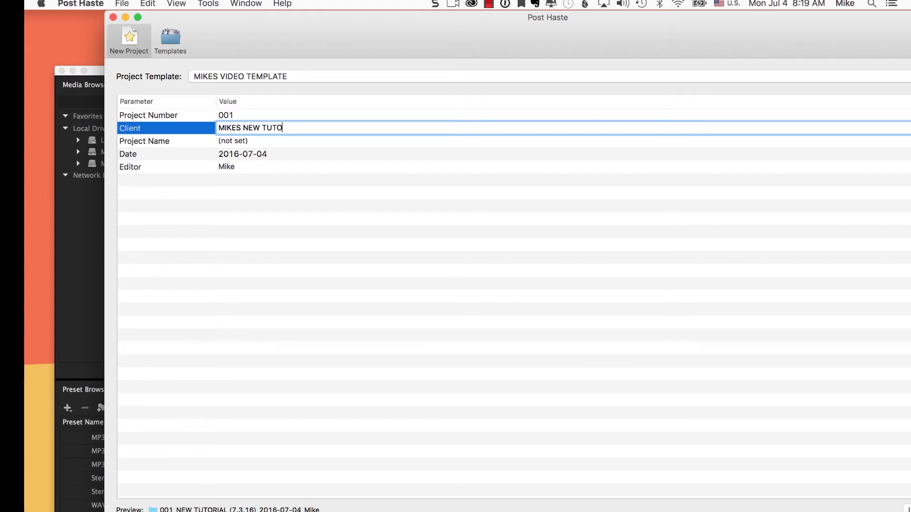
key(Tab)
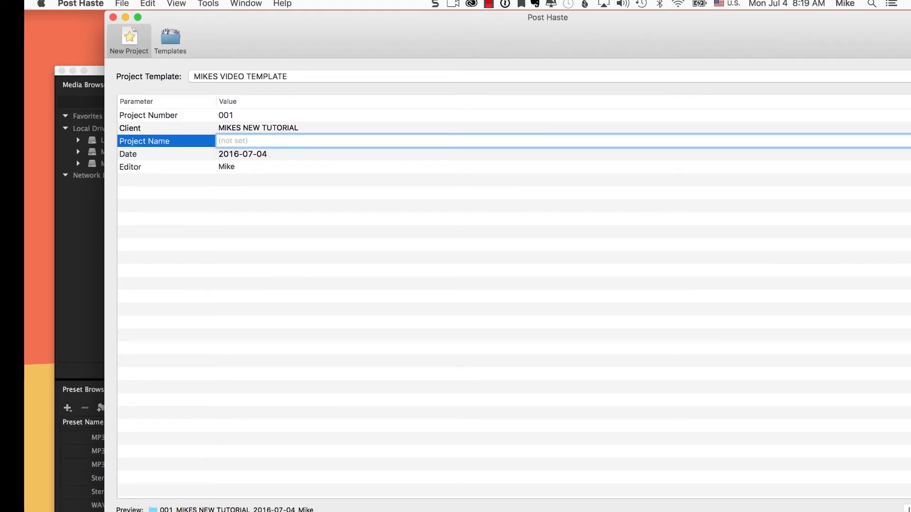
Clear the Date and Editor fields
key(Tab)
key(BackSpace)
key(Tab)
key(BackSpace)
key(Tab)
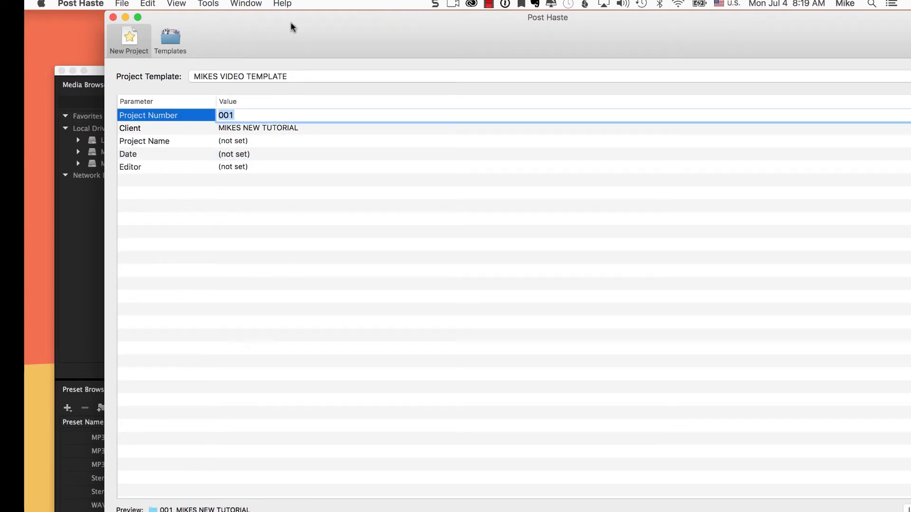
Create the project and choose 01_VIDEOS > 01_TUTORIAL VIDEOS as its save location
drag(296, 26, 281, 26)
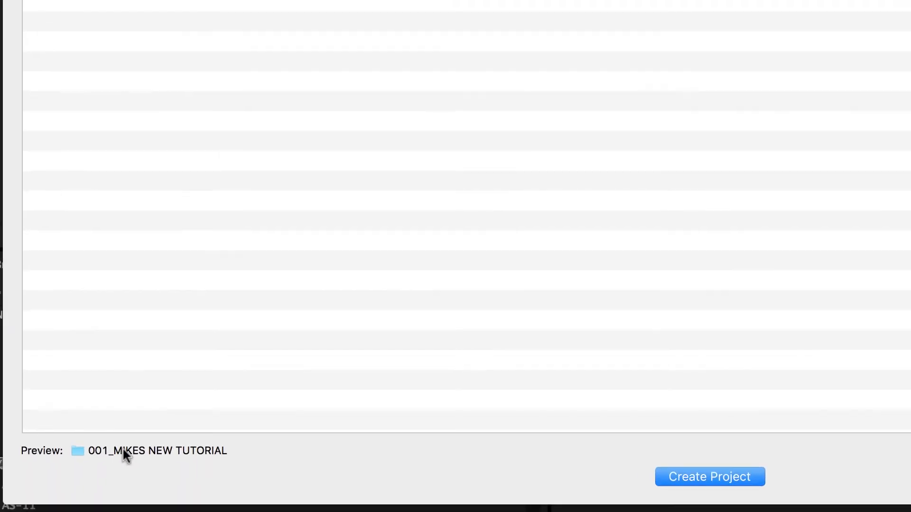
click(689, 477)
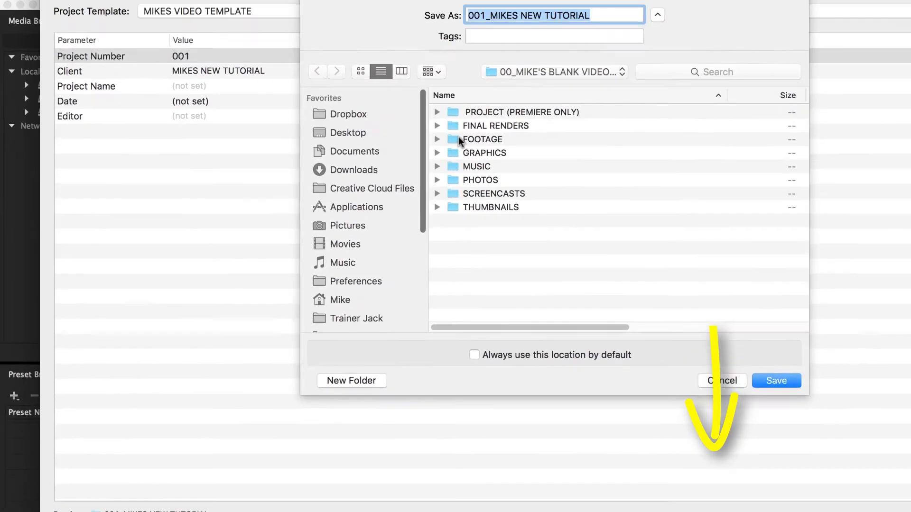
click(503, 117)
click(504, 131)
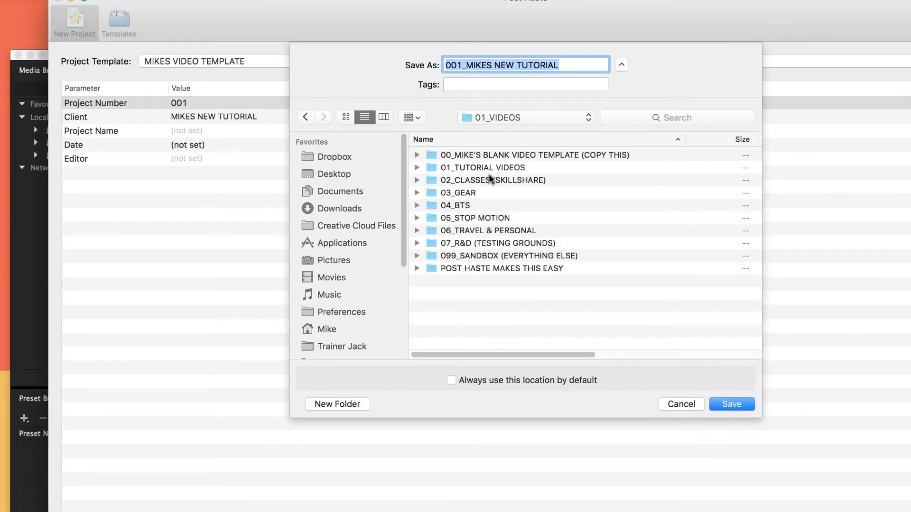
double_click(490, 168)
click(416, 181)
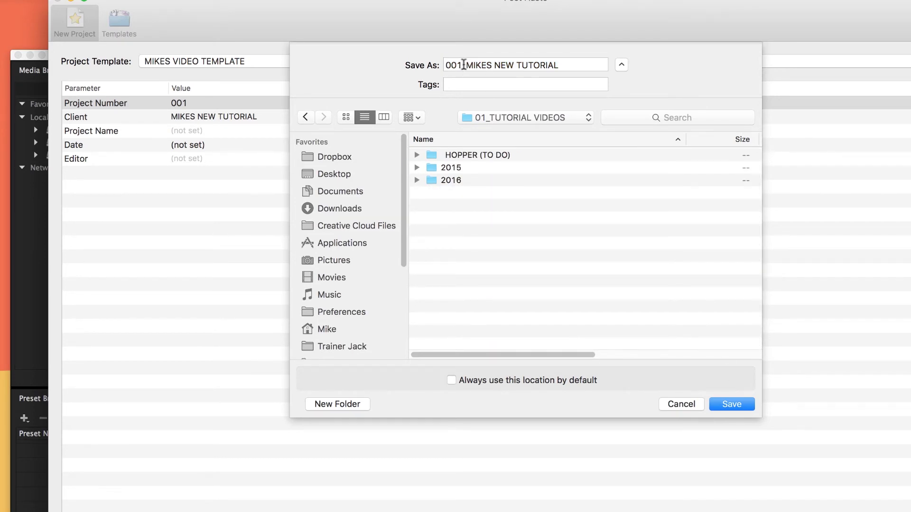
Delete the 001_ prefix from the Save As name and save the project
drag(465, 65, 434, 68)
key(BackSpace)
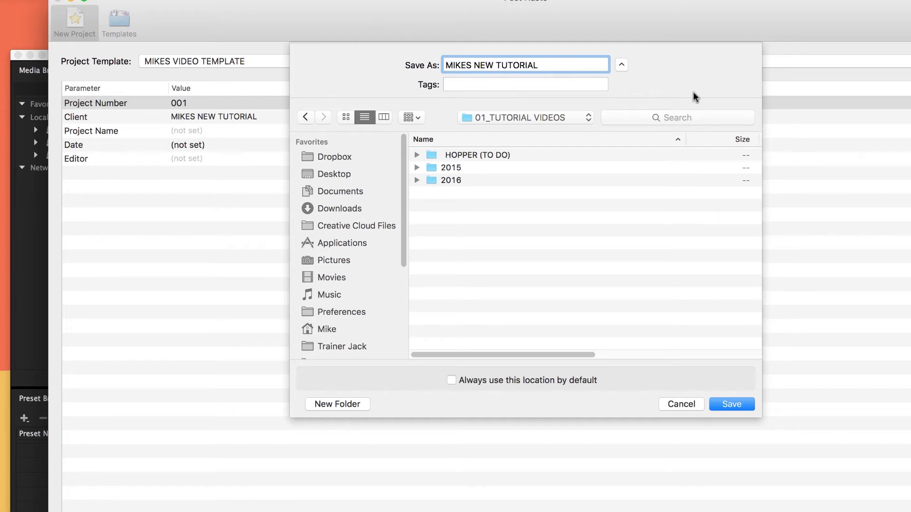
key(super+Right)
click(728, 404)
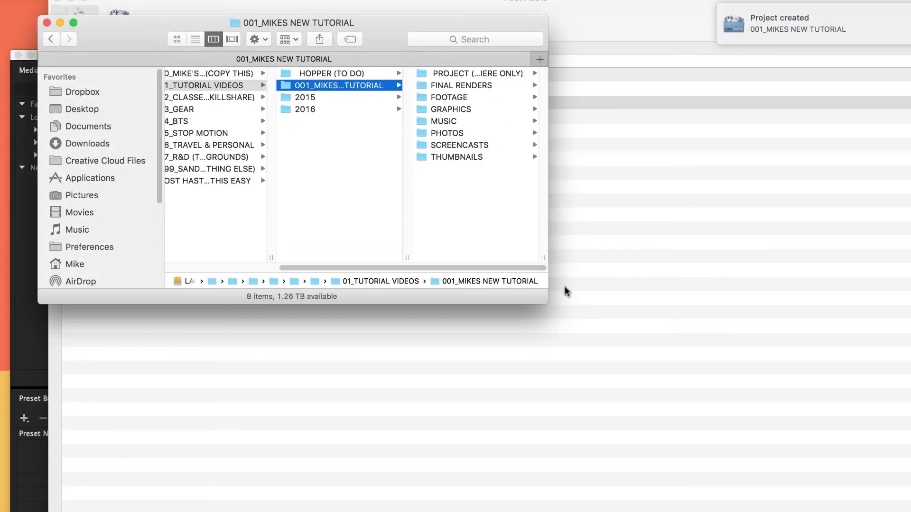
Enlarge and reposition the Finder window with the eight 001_MIKES NEW TUTORIAL subfolders selected
drag(541, 300, 860, 445)
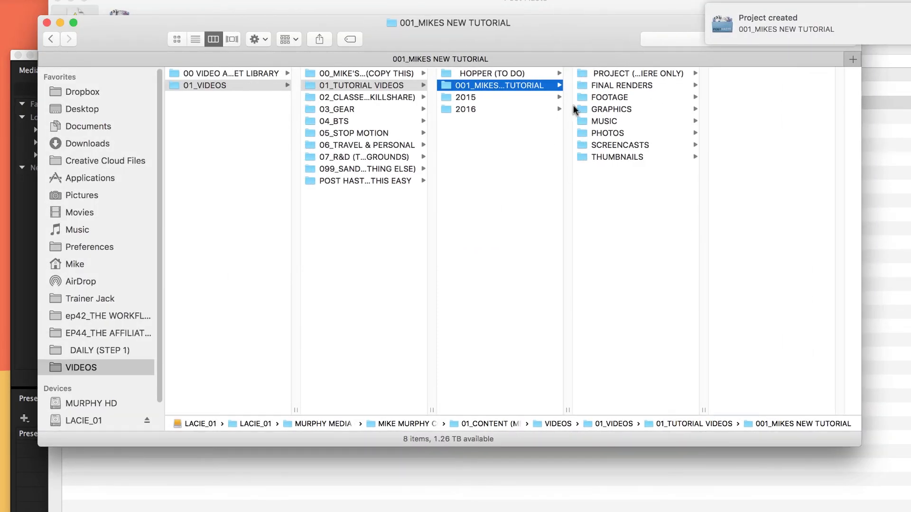
drag(627, 204, 576, 81)
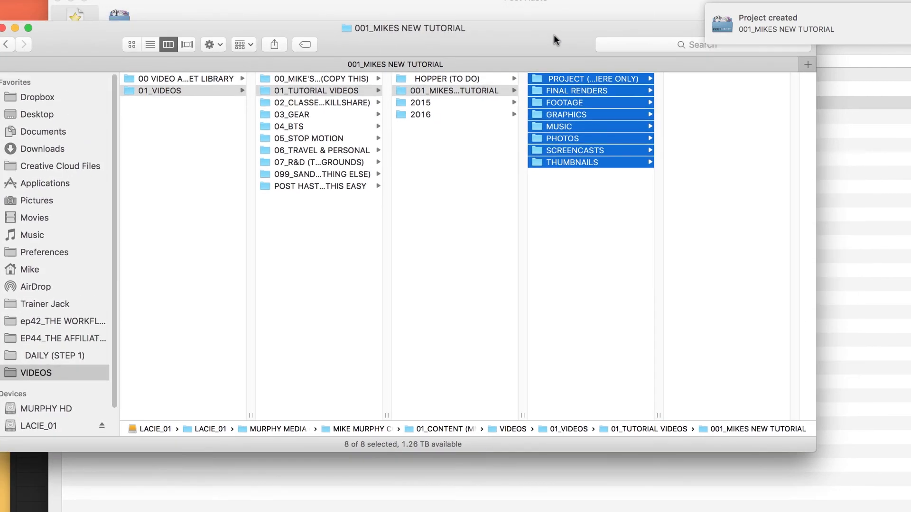
drag(554, 35, 508, 51)
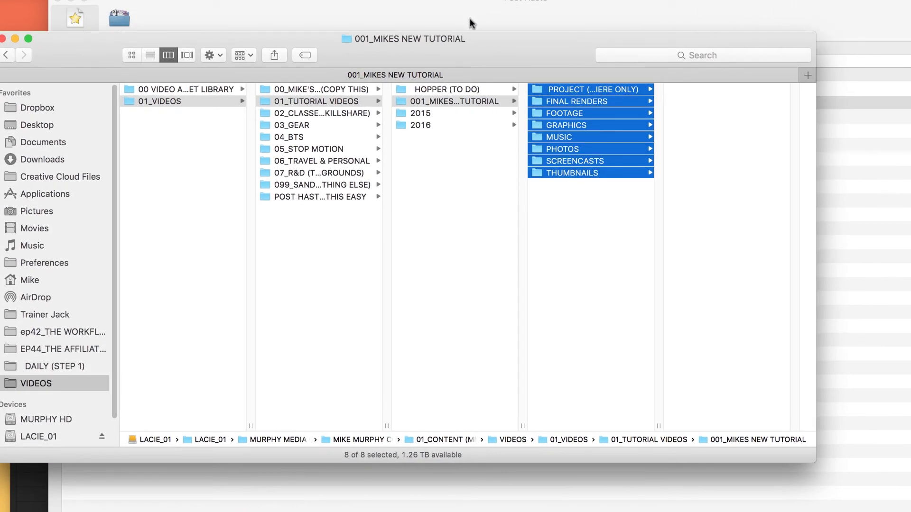
key(super+Tab)
Switch to Google Chrome showing the Post Haste 2.5.8 Mac and PC download page
click(193, 280)
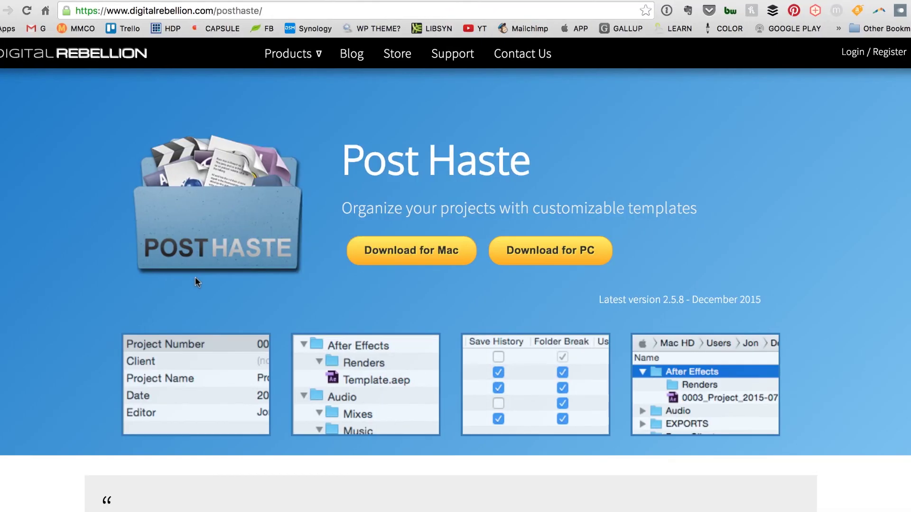